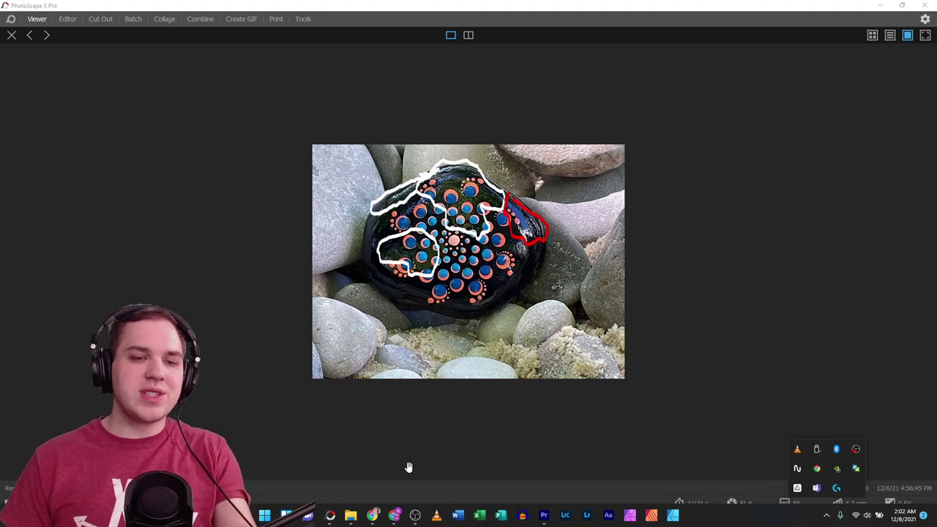
Examine the outlined areas on the rock photo and compare it with the wireless microphone product photo.
{"action": "left_click", "coordinate": [717, 410]}
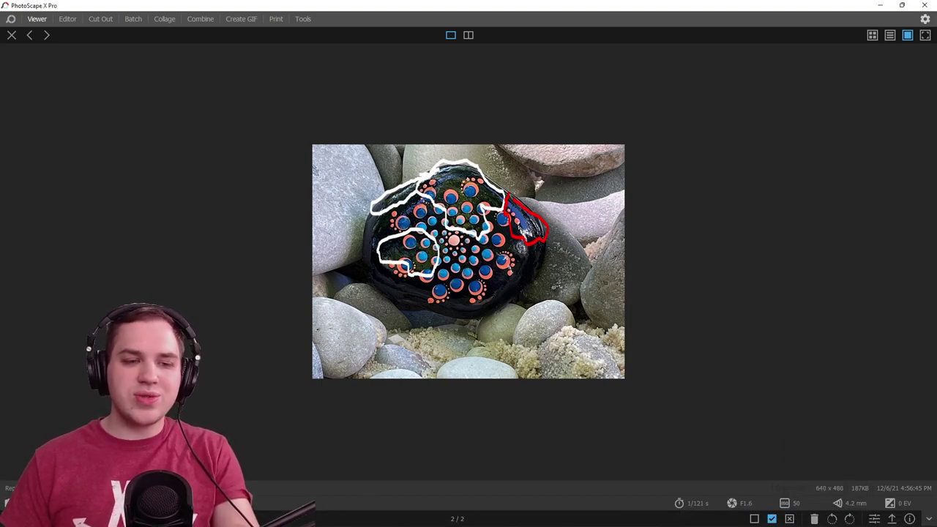
{"action": "scroll", "coordinate": [469, 262], "scroll_direction": "up", "scroll_amount": 5}
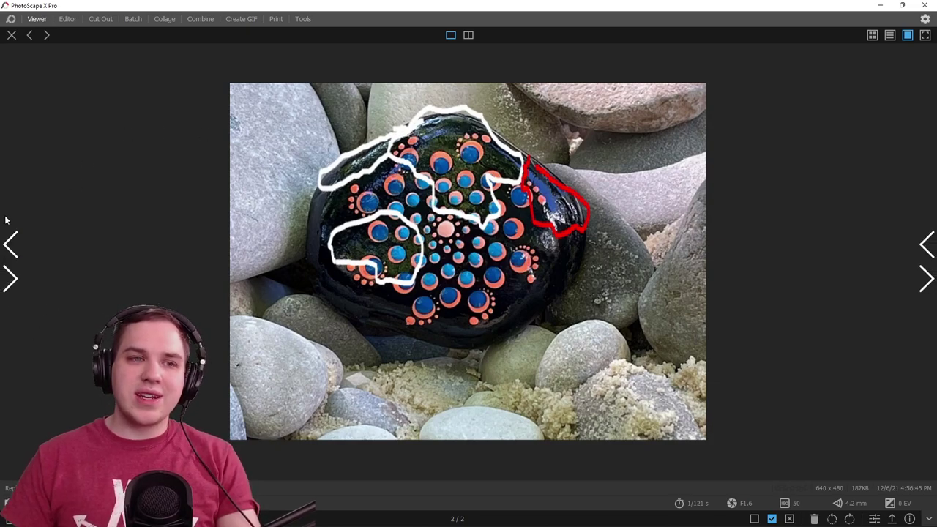
{"action": "left_click", "coordinate": [10, 245]}
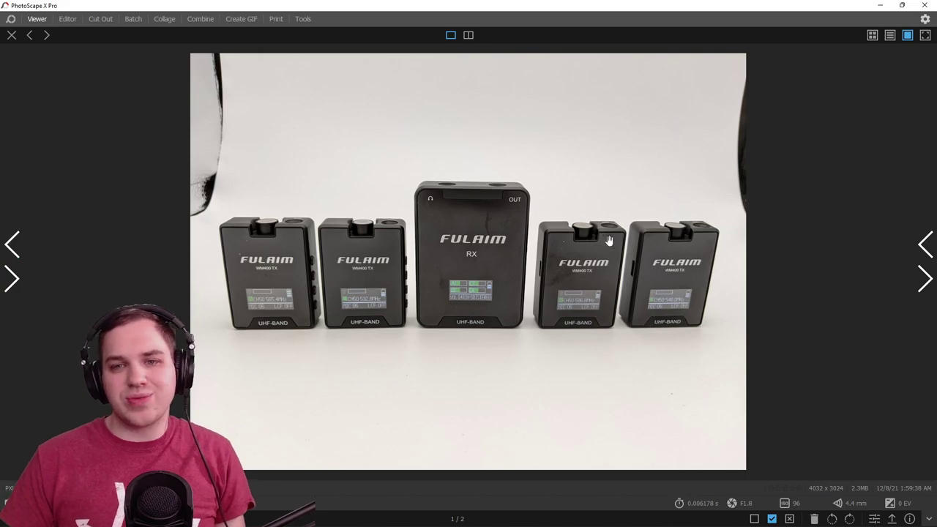
{"action": "left_click", "coordinate": [924, 277]}
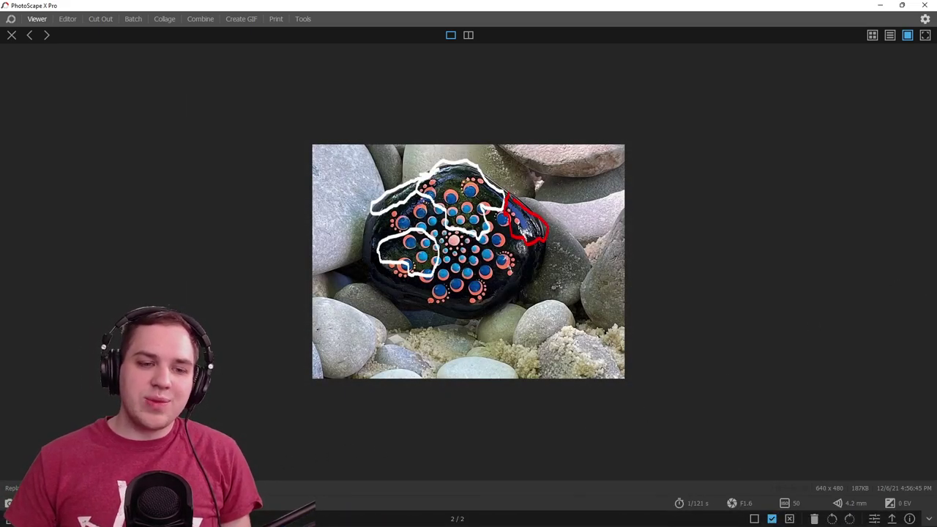
{"action": "scroll", "coordinate": [525, 340], "scroll_direction": "up", "scroll_amount": 8}
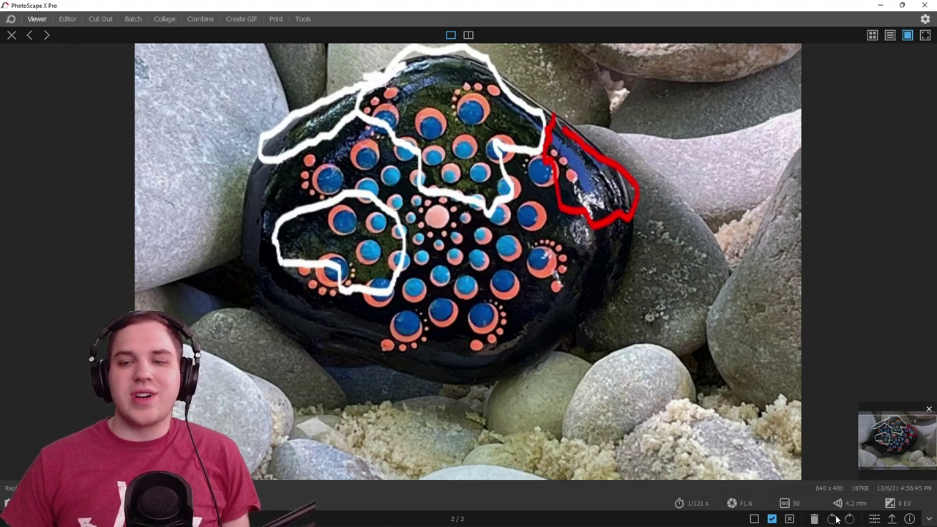
Open the outlined rock photo in the editor and start a color adjustment with a brush mask.
{"action": "left_click", "coordinate": [874, 519]}
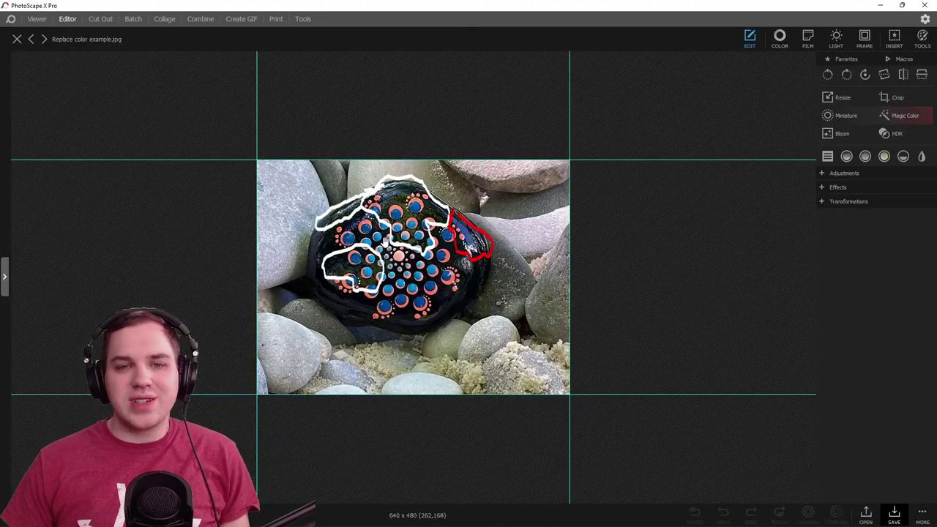
{"action": "scroll", "coordinate": [414, 277], "scroll_direction": "up", "scroll_amount": 6}
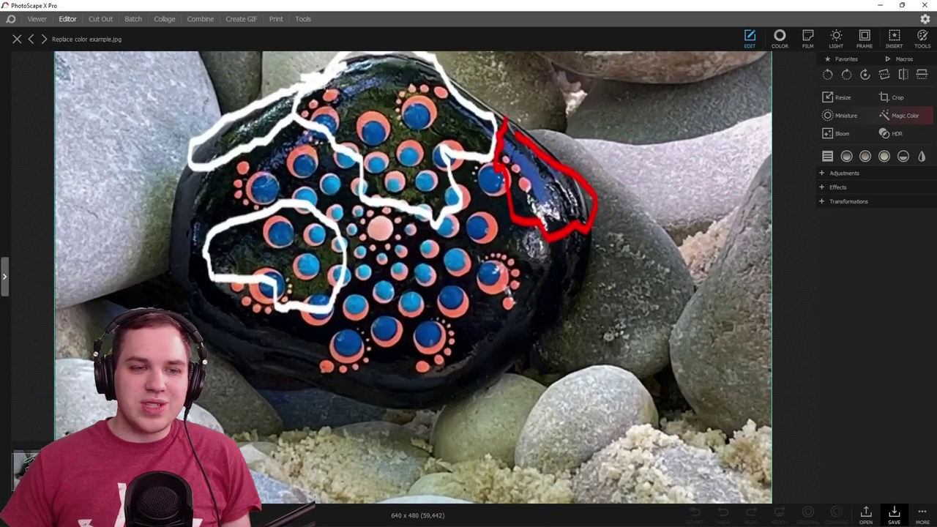
{"action": "left_click_drag", "start_coordinate": [60, 482], "coordinate": [60, 477]}
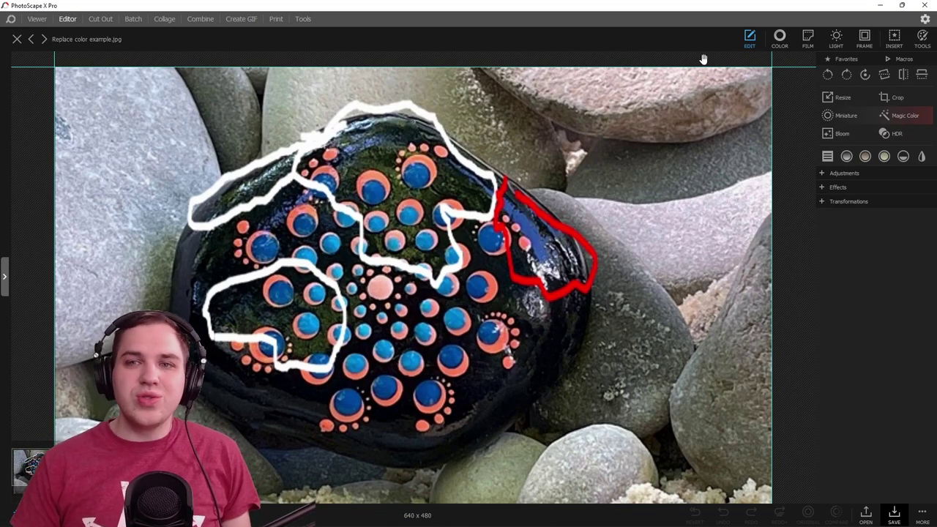
{"action": "left_click", "coordinate": [780, 38]}
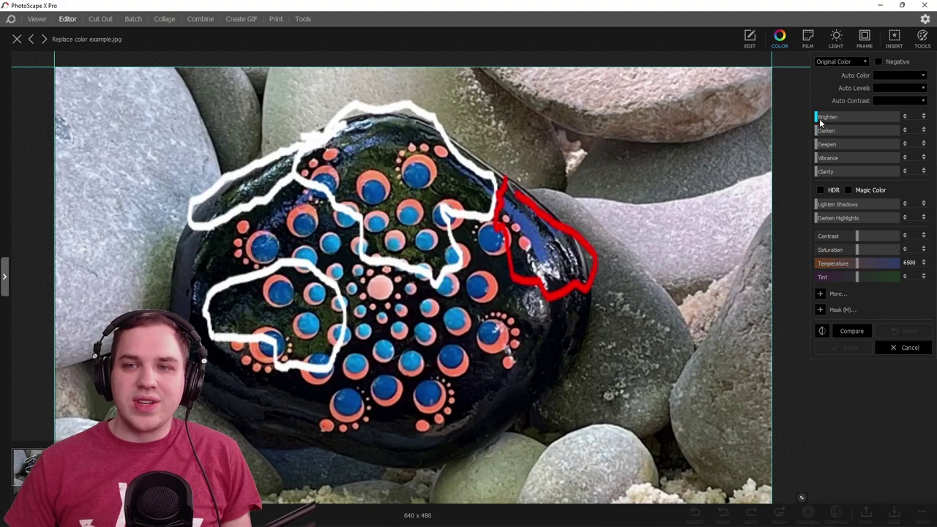
{"action": "left_click", "coordinate": [821, 310]}
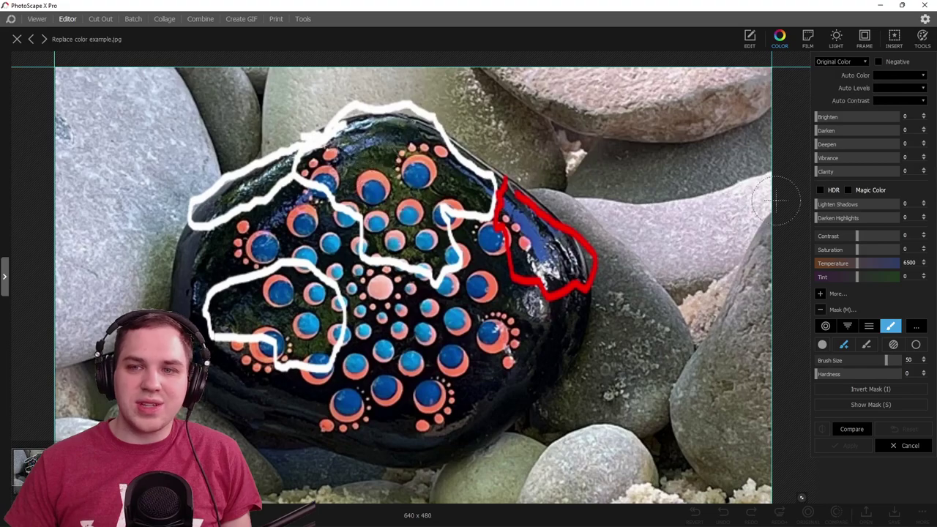
Set Darken to 15 and brush the effect onto the upper part of the painted rock.
{"action": "left_click_drag", "start_coordinate": [819, 130], "coordinate": [831, 131]}
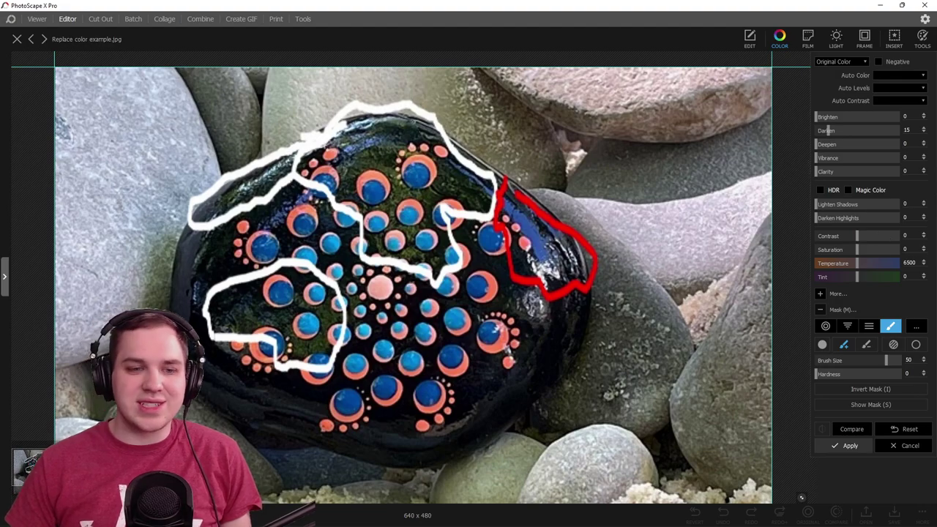
{"action": "scroll", "coordinate": [441, 276], "scroll_direction": "up", "scroll_amount": 5}
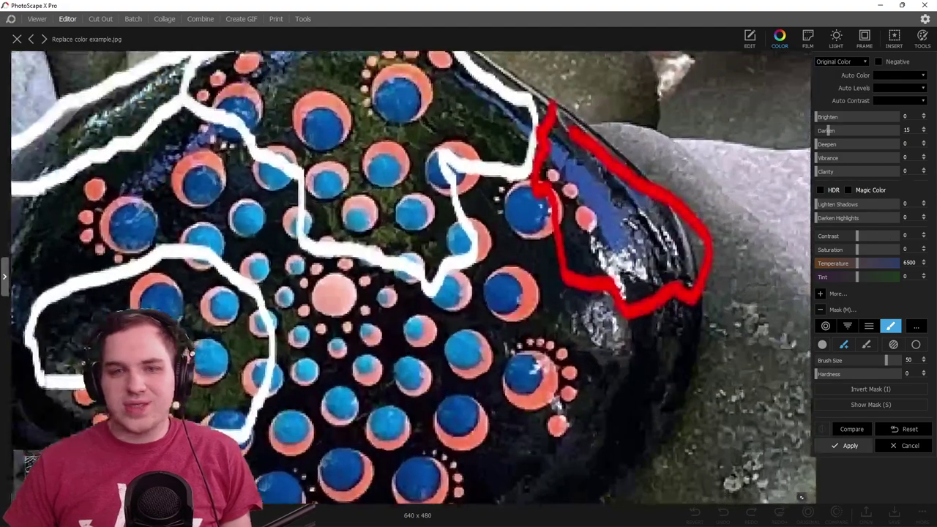
{"action": "scroll", "coordinate": [383, 224], "scroll_direction": "down", "scroll_amount": 3}
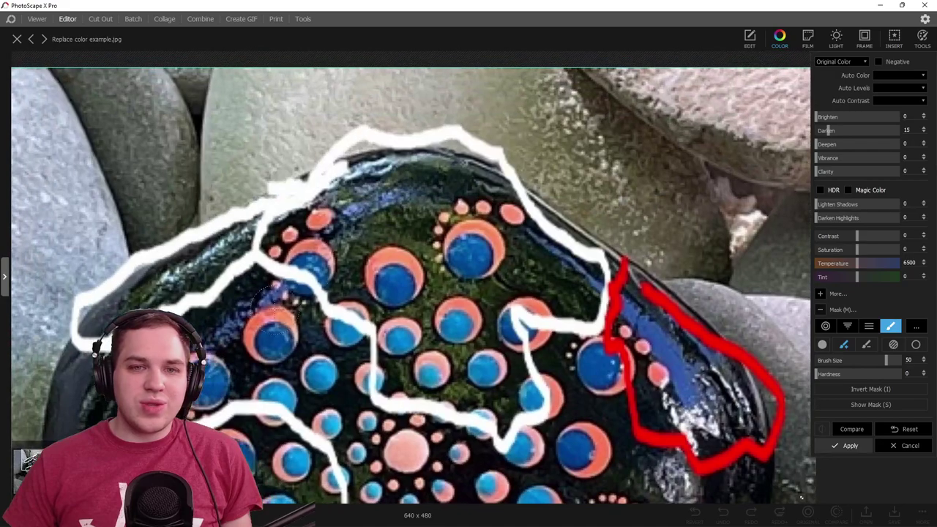
{"action": "mouse_move", "coordinate": [387, 221]}
{"action": "left_mouse_down"}
{"action": "mouse_move", "coordinate": [367, 239]}
{"action": "mouse_move", "coordinate": [406, 219]}
{"action": "mouse_move", "coordinate": [419, 233]}
{"action": "mouse_move", "coordinate": [430, 205]}
{"action": "mouse_move", "coordinate": [367, 206]}
{"action": "left_mouse_up"}
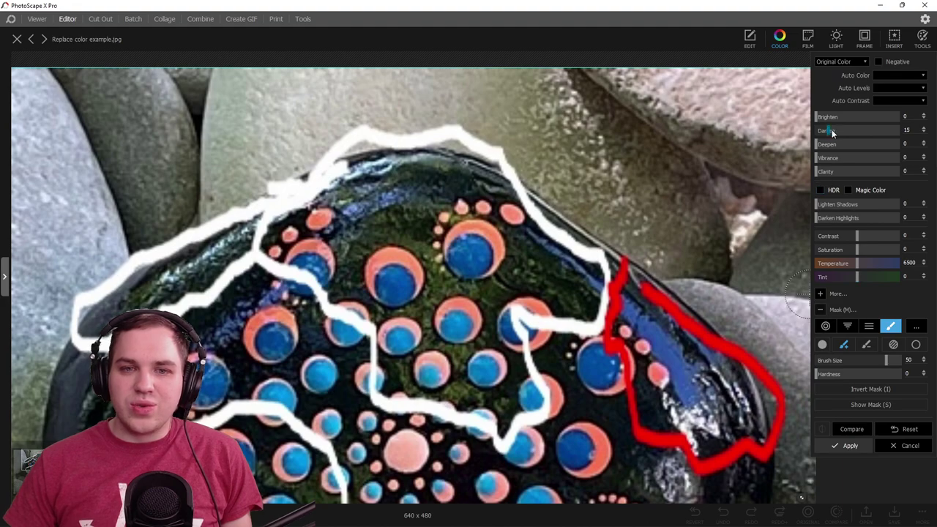
Set Darken to 86 and Saturation to -89, brushing over the rock's upper area and the blue reflection inside the red outline.
{"action": "left_click_drag", "start_coordinate": [833, 132], "coordinate": [888, 128]}
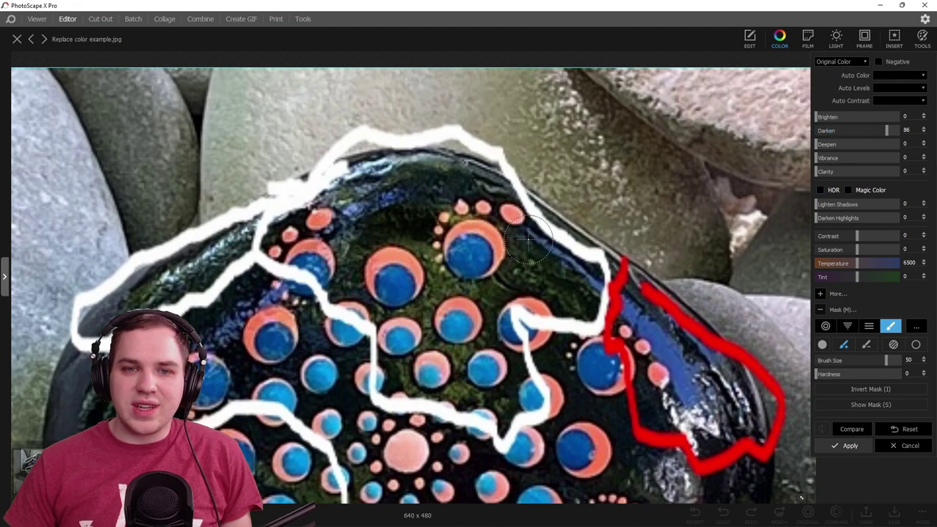
{"action": "left_click_drag", "start_coordinate": [424, 246], "coordinate": [433, 267]}
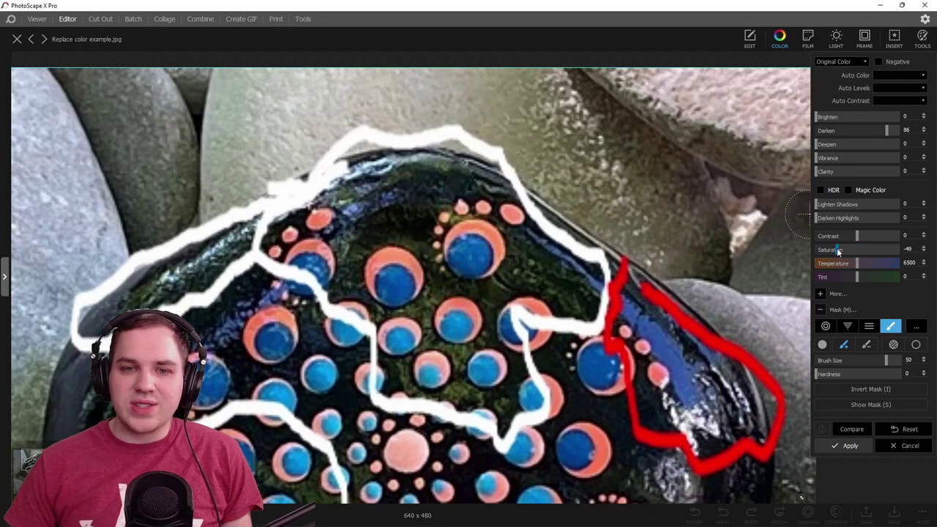
{"action": "left_click_drag", "start_coordinate": [837, 249], "coordinate": [821, 250]}
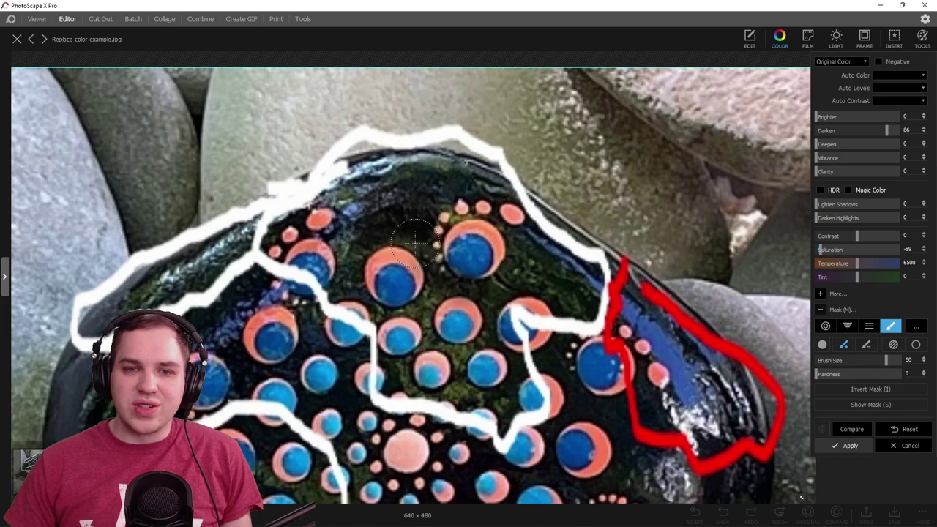
{"action": "mouse_move", "coordinate": [411, 232]}
{"action": "left_mouse_down"}
{"action": "mouse_move", "coordinate": [370, 235]}
{"action": "mouse_move", "coordinate": [350, 251]}
{"action": "mouse_move", "coordinate": [356, 203]}
{"action": "left_mouse_up"}
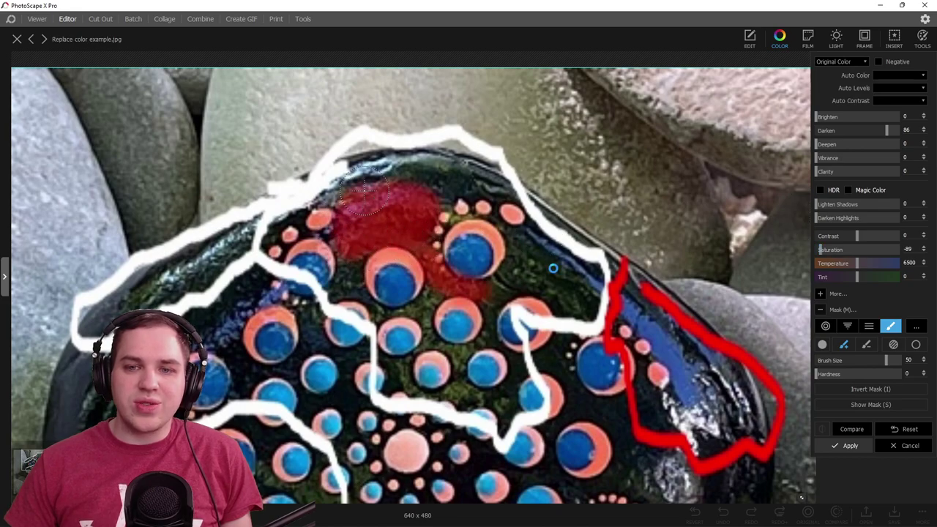
{"action": "mouse_move", "coordinate": [628, 290]}
{"action": "left_mouse_down"}
{"action": "mouse_move", "coordinate": [666, 325]}
{"action": "mouse_move", "coordinate": [702, 407]}
{"action": "left_mouse_up"}
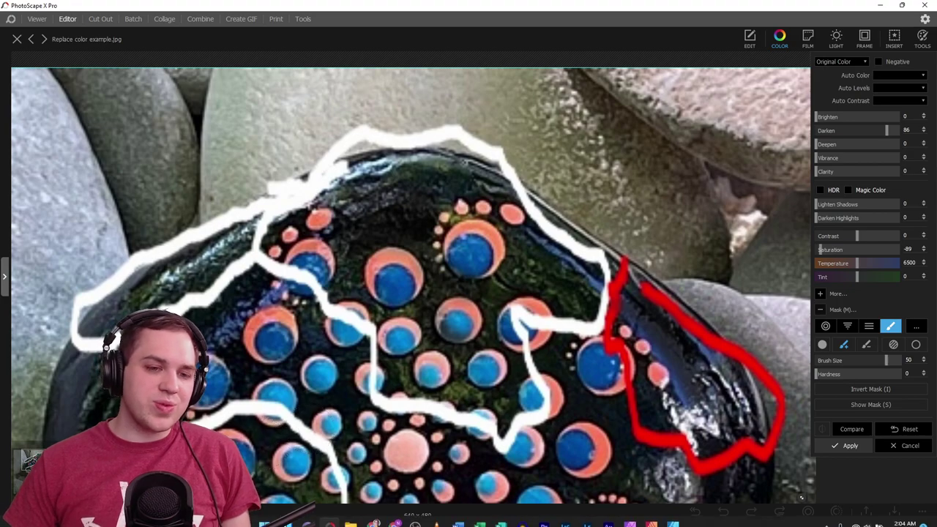
Paint the mask over the whole black rock with brush size 60 and set Saturation to -100.
{"action": "scroll", "coordinate": [232, 468], "scroll_direction": "down", "scroll_amount": 1}
{"action": "scroll", "coordinate": [397, 172], "scroll_direction": "down", "scroll_amount": 6}
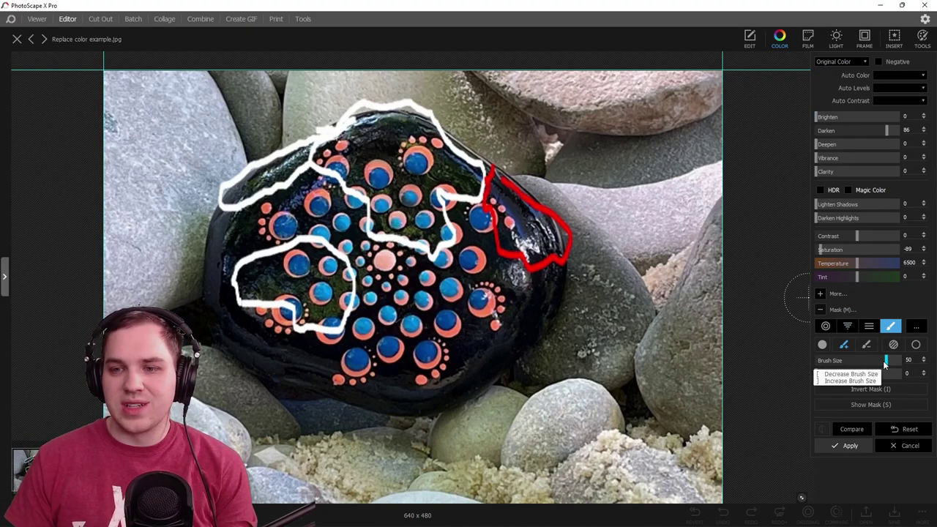
{"action": "left_click_drag", "start_coordinate": [887, 360], "coordinate": [907, 362]}
{"action": "mouse_move", "coordinate": [227, 207]}
{"action": "left_mouse_down"}
{"action": "mouse_move", "coordinate": [302, 167]}
{"action": "mouse_move", "coordinate": [436, 143]}
{"action": "mouse_move", "coordinate": [305, 196]}
{"action": "mouse_move", "coordinate": [386, 132]}
{"action": "mouse_move", "coordinate": [258, 196]}
{"action": "mouse_move", "coordinate": [260, 187]}
{"action": "mouse_move", "coordinate": [337, 196]}
{"action": "mouse_move", "coordinate": [247, 234]}
{"action": "mouse_move", "coordinate": [248, 284]}
{"action": "mouse_move", "coordinate": [311, 292]}
{"action": "mouse_move", "coordinate": [355, 338]}
{"action": "mouse_move", "coordinate": [383, 343]}
{"action": "mouse_move", "coordinate": [373, 356]}
{"action": "mouse_move", "coordinate": [473, 338]}
{"action": "mouse_move", "coordinate": [418, 355]}
{"action": "mouse_move", "coordinate": [456, 357]}
{"action": "mouse_move", "coordinate": [494, 324]}
{"action": "mouse_move", "coordinate": [517, 275]}
{"action": "mouse_move", "coordinate": [552, 252]}
{"action": "mouse_move", "coordinate": [557, 227]}
{"action": "mouse_move", "coordinate": [538, 198]}
{"action": "mouse_move", "coordinate": [453, 152]}
{"action": "mouse_move", "coordinate": [436, 157]}
{"action": "mouse_move", "coordinate": [418, 128]}
{"action": "mouse_move", "coordinate": [375, 123]}
{"action": "mouse_move", "coordinate": [310, 155]}
{"action": "mouse_move", "coordinate": [262, 209]}
{"action": "mouse_move", "coordinate": [373, 183]}
{"action": "mouse_move", "coordinate": [326, 260]}
{"action": "mouse_move", "coordinate": [469, 192]}
{"action": "mouse_move", "coordinate": [340, 300]}
{"action": "mouse_move", "coordinate": [406, 299]}
{"action": "mouse_move", "coordinate": [469, 220]}
{"action": "mouse_move", "coordinate": [436, 303]}
{"action": "mouse_move", "coordinate": [461, 324]}
{"action": "mouse_move", "coordinate": [537, 300]}
{"action": "mouse_move", "coordinate": [552, 269]}
{"action": "mouse_move", "coordinate": [516, 360]}
{"action": "mouse_move", "coordinate": [426, 404]}
{"action": "mouse_move", "coordinate": [368, 395]}
{"action": "mouse_move", "coordinate": [282, 359]}
{"action": "mouse_move", "coordinate": [244, 320]}
{"action": "mouse_move", "coordinate": [242, 207]}
{"action": "mouse_move", "coordinate": [216, 248]}
{"action": "mouse_move", "coordinate": [216, 299]}
{"action": "mouse_move", "coordinate": [263, 345]}
{"action": "mouse_move", "coordinate": [297, 362]}
{"action": "left_mouse_up"}
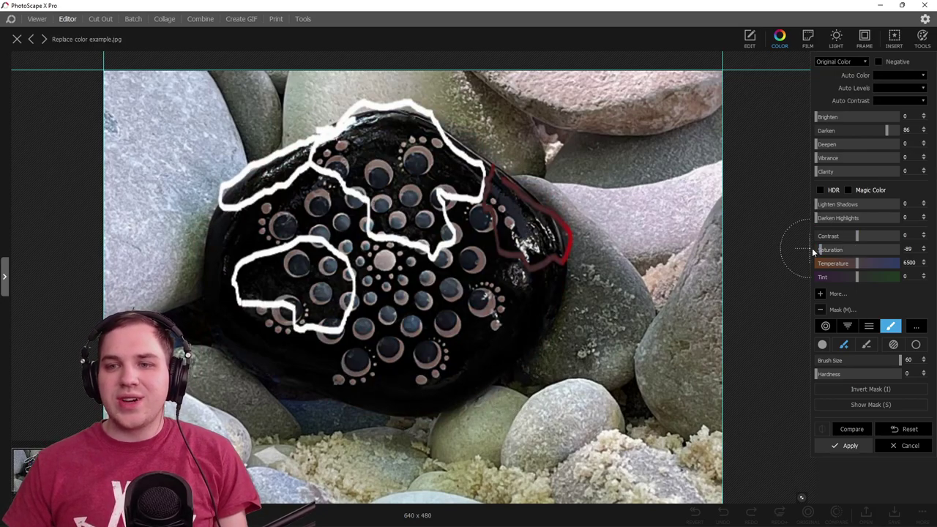
{"action": "left_click_drag", "start_coordinate": [849, 252], "coordinate": [859, 249]}
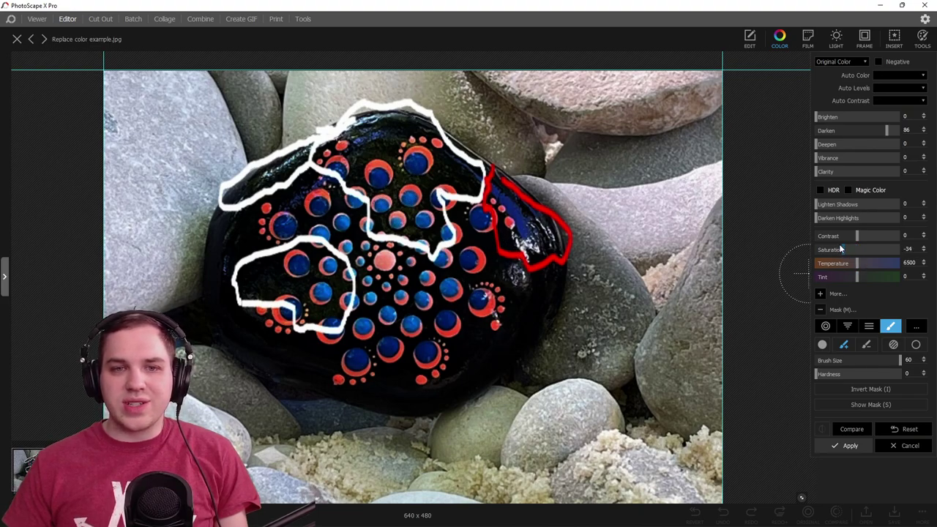
{"action": "left_click_drag", "start_coordinate": [840, 248], "coordinate": [799, 249]}
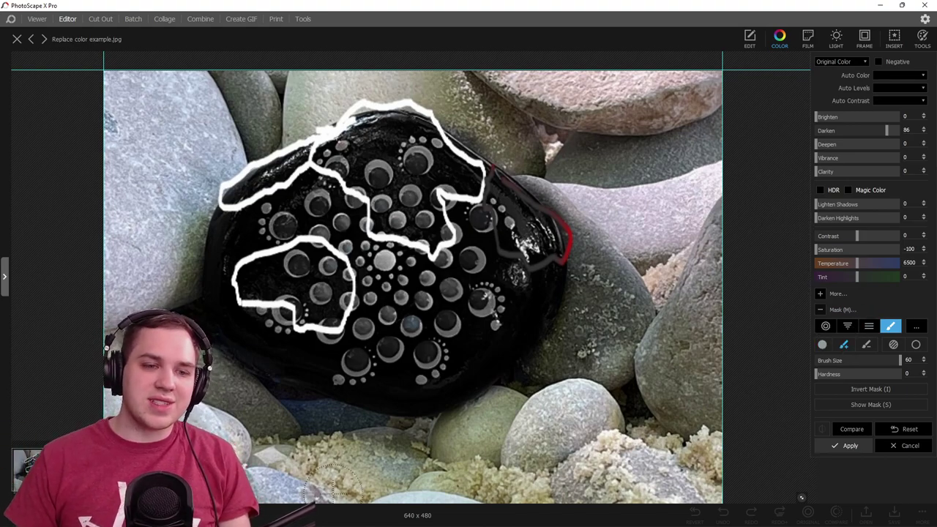
Subtract the mask from the five painted dots at the rock's upper center to restore their color.
{"action": "scroll", "coordinate": [333, 479], "scroll_direction": "up", "scroll_amount": 5}
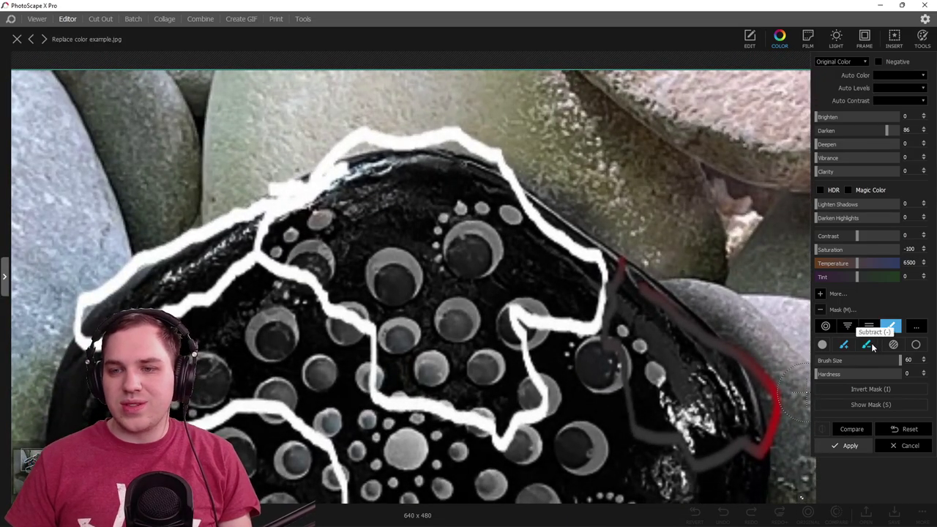
{"action": "left_click", "coordinate": [868, 346]}
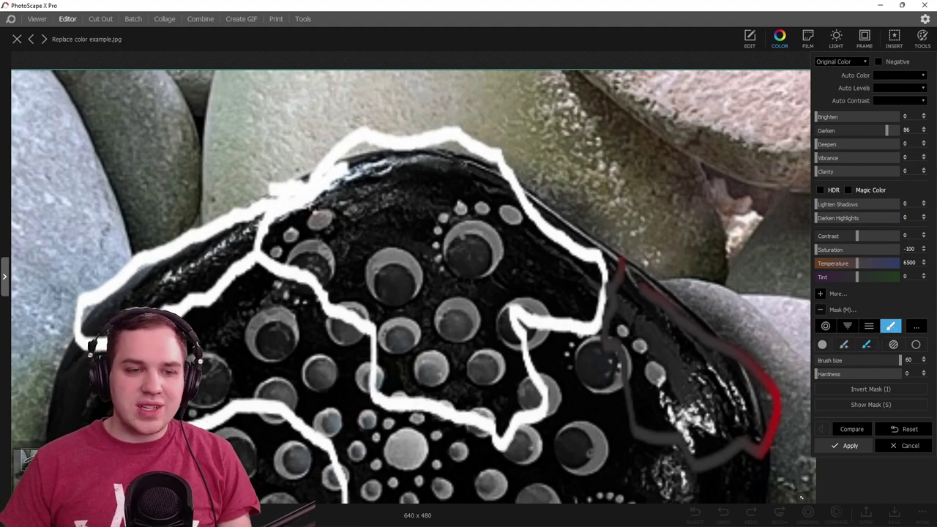
{"action": "left_click_drag", "start_coordinate": [213, 478], "coordinate": [221, 335]}
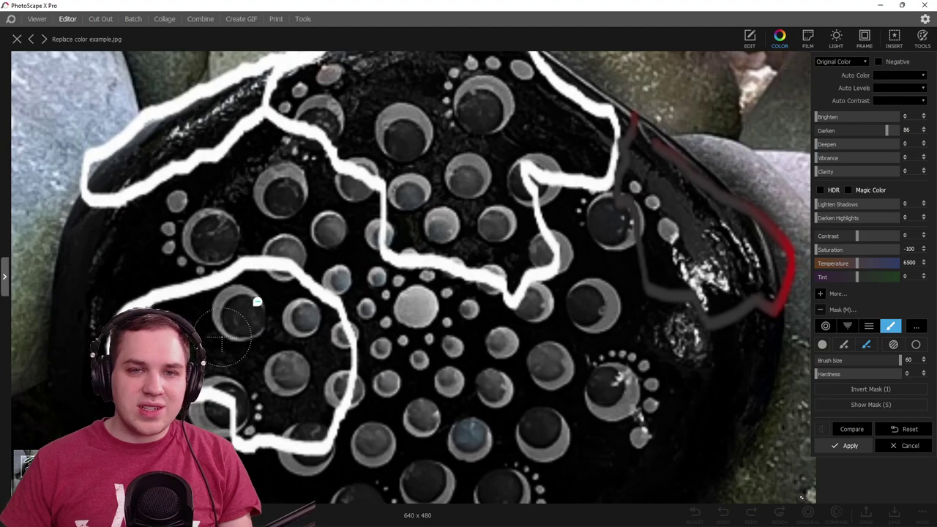
{"action": "mouse_move", "coordinate": [392, 143]}
{"action": "left_mouse_down"}
{"action": "mouse_move", "coordinate": [402, 123]}
{"action": "mouse_move", "coordinate": [415, 132]}
{"action": "mouse_move", "coordinate": [399, 130]}
{"action": "mouse_move", "coordinate": [419, 133]}
{"action": "mouse_move", "coordinate": [389, 136]}
{"action": "mouse_move", "coordinate": [411, 114]}
{"action": "mouse_move", "coordinate": [412, 145]}
{"action": "mouse_move", "coordinate": [395, 129]}
{"action": "left_mouse_up"}
{"action": "mouse_move", "coordinate": [481, 106]}
{"action": "left_mouse_down"}
{"action": "mouse_move", "coordinate": [494, 102]}
{"action": "mouse_move", "coordinate": [480, 107]}
{"action": "left_mouse_up"}
{"action": "left_click_drag", "start_coordinate": [475, 179], "coordinate": [480, 183]}
{"action": "left_click_drag", "start_coordinate": [438, 222], "coordinate": [442, 223]}
{"action": "left_click_drag", "start_coordinate": [407, 189], "coordinate": [419, 189]}
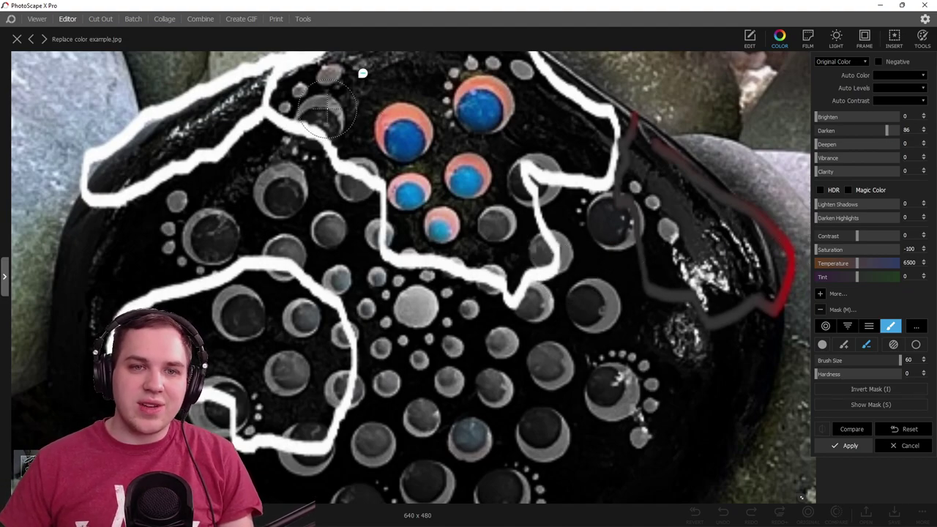
Subtract the mask from the dots at the rock's upper left and the dot at the white outline's upper-right corner.
{"action": "mouse_move", "coordinate": [319, 113]}
{"action": "left_mouse_down"}
{"action": "mouse_move", "coordinate": [324, 121]}
{"action": "mouse_move", "coordinate": [320, 111]}
{"action": "left_mouse_up"}
{"action": "mouse_move", "coordinate": [278, 198]}
{"action": "left_mouse_down"}
{"action": "mouse_move", "coordinate": [307, 182]}
{"action": "mouse_move", "coordinate": [278, 192]}
{"action": "mouse_move", "coordinate": [292, 184]}
{"action": "mouse_move", "coordinate": [265, 183]}
{"action": "mouse_move", "coordinate": [287, 194]}
{"action": "mouse_move", "coordinate": [263, 205]}
{"action": "left_mouse_up"}
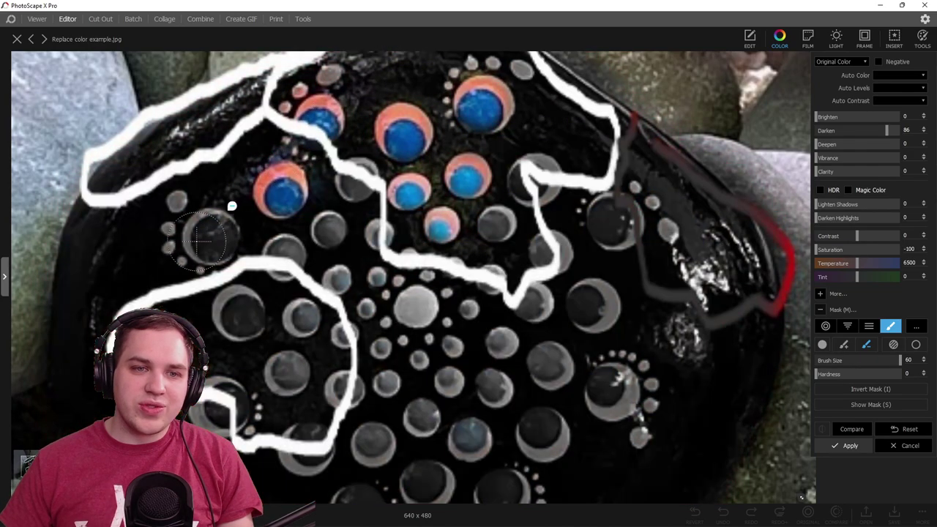
{"action": "mouse_move", "coordinate": [201, 240]}
{"action": "left_mouse_down"}
{"action": "mouse_move", "coordinate": [245, 218]}
{"action": "mouse_move", "coordinate": [234, 237]}
{"action": "mouse_move", "coordinate": [229, 216]}
{"action": "mouse_move", "coordinate": [220, 236]}
{"action": "left_mouse_up"}
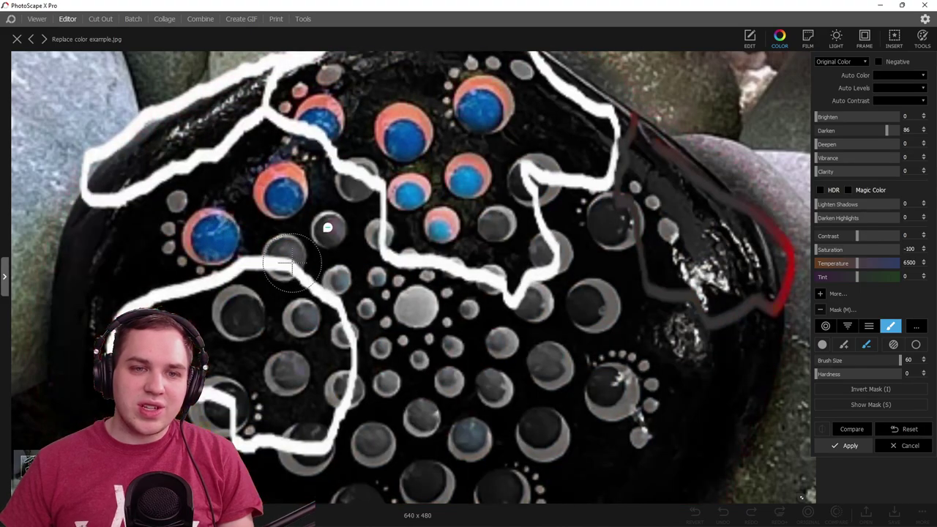
{"action": "mouse_move", "coordinate": [290, 262]}
{"action": "left_mouse_down"}
{"action": "mouse_move", "coordinate": [275, 251]}
{"action": "mouse_move", "coordinate": [282, 265]}
{"action": "left_mouse_up"}
{"action": "mouse_move", "coordinate": [324, 221]}
{"action": "left_mouse_down"}
{"action": "mouse_move", "coordinate": [322, 239]}
{"action": "mouse_move", "coordinate": [323, 231]}
{"action": "left_mouse_up"}
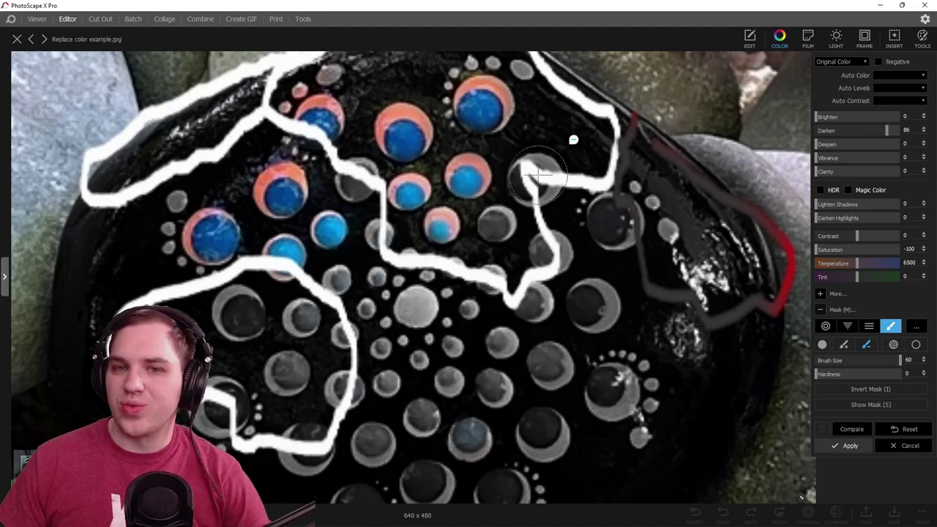
{"action": "mouse_move", "coordinate": [538, 173]}
{"action": "left_mouse_down"}
{"action": "mouse_move", "coordinate": [545, 183]}
{"action": "mouse_move", "coordinate": [527, 187]}
{"action": "mouse_move", "coordinate": [560, 154]}
{"action": "left_mouse_up"}
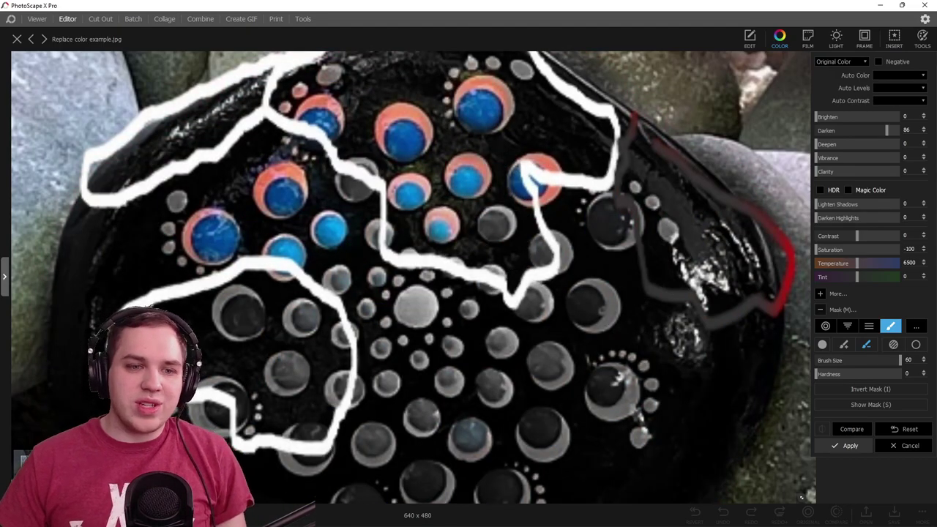
Discard the rock photo's color adjustments and return to the viewer to display the wireless microphone product photo.
{"action": "scroll", "coordinate": [230, 432], "scroll_direction": "down", "scroll_amount": 6}
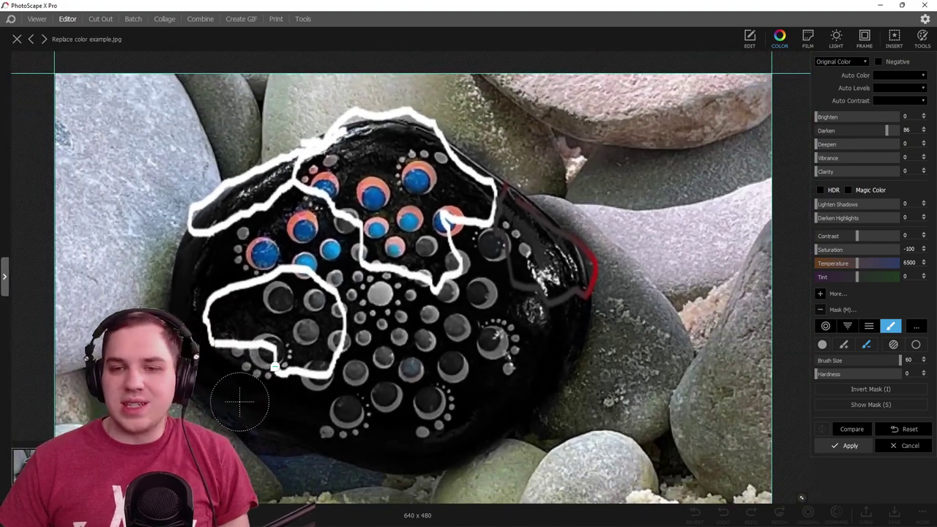
{"action": "left_click", "coordinate": [885, 441]}
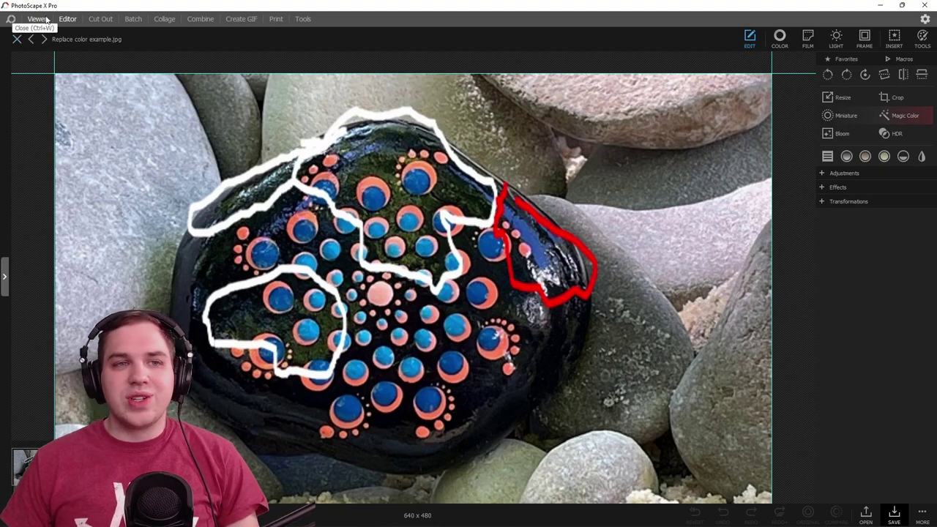
{"action": "left_click", "coordinate": [17, 40]}
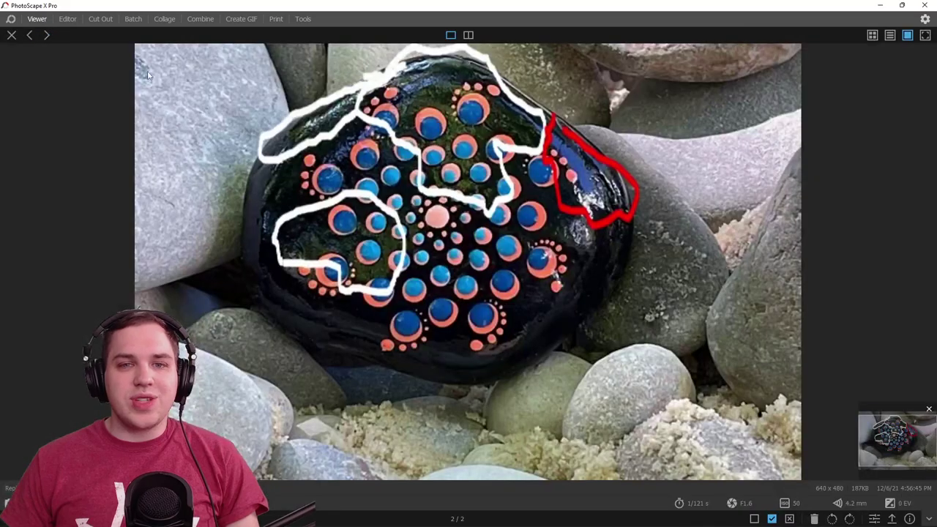
{"action": "left_click", "coordinate": [9, 244]}
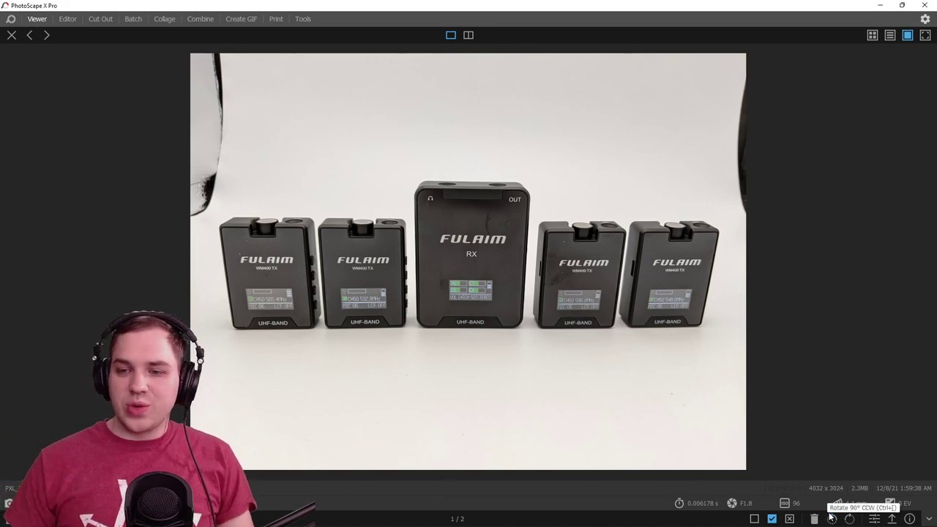
Open the wireless microphone photo for editing and enable a brush mask in its color adjustments.
{"action": "left_click", "coordinate": [876, 519]}
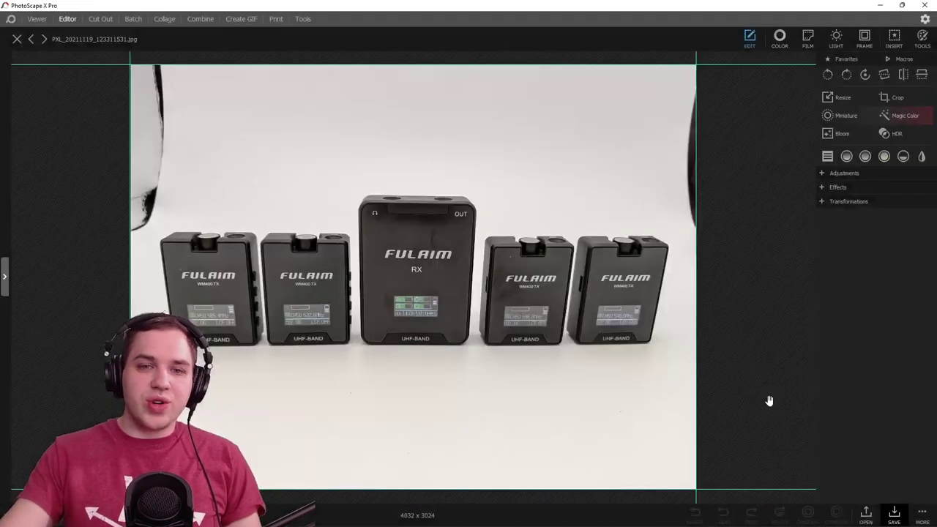
{"action": "left_click", "coordinate": [780, 38]}
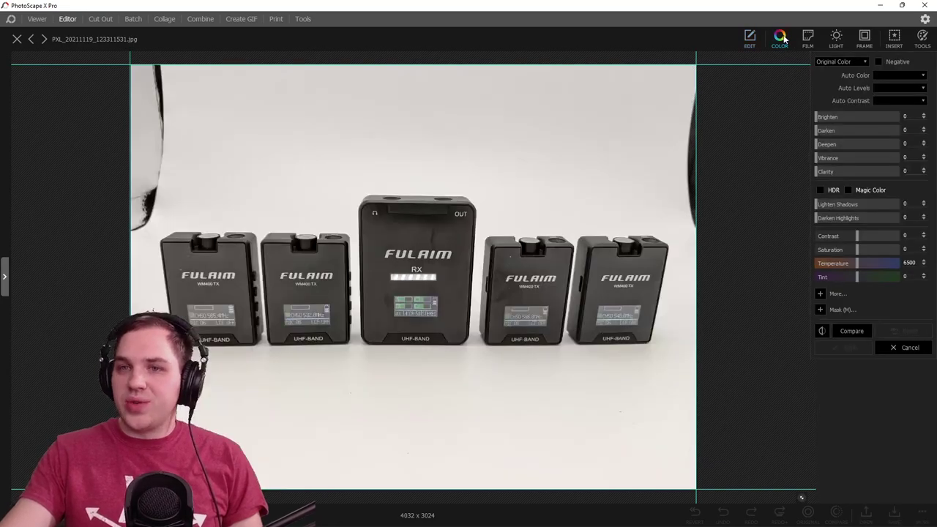
{"action": "left_click", "coordinate": [821, 310]}
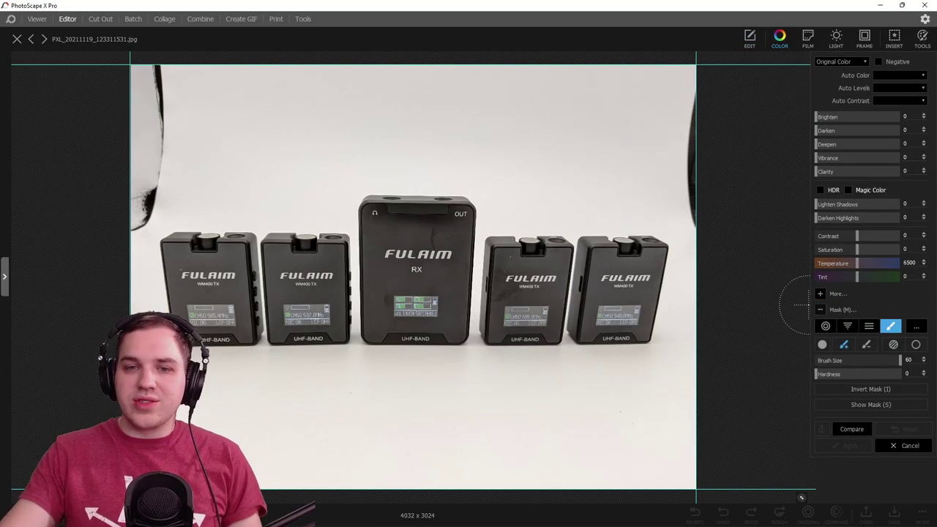
Paint the mask over the central receiver and all four transmitters with brush size 60.
{"action": "mouse_move", "coordinate": [378, 227]}
{"action": "left_mouse_down"}
{"action": "mouse_move", "coordinate": [451, 214]}
{"action": "mouse_move", "coordinate": [465, 250]}
{"action": "mouse_move", "coordinate": [462, 329]}
{"action": "mouse_move", "coordinate": [380, 334]}
{"action": "mouse_move", "coordinate": [370, 322]}
{"action": "mouse_move", "coordinate": [386, 228]}
{"action": "mouse_move", "coordinate": [376, 265]}
{"action": "mouse_move", "coordinate": [380, 241]}
{"action": "mouse_move", "coordinate": [393, 281]}
{"action": "mouse_move", "coordinate": [432, 254]}
{"action": "mouse_move", "coordinate": [425, 308]}
{"action": "left_mouse_up"}
{"action": "mouse_move", "coordinate": [510, 268]}
{"action": "left_mouse_down"}
{"action": "mouse_move", "coordinate": [548, 253]}
{"action": "mouse_move", "coordinate": [554, 325]}
{"action": "mouse_move", "coordinate": [502, 325]}
{"action": "mouse_move", "coordinate": [497, 273]}
{"action": "left_mouse_up"}
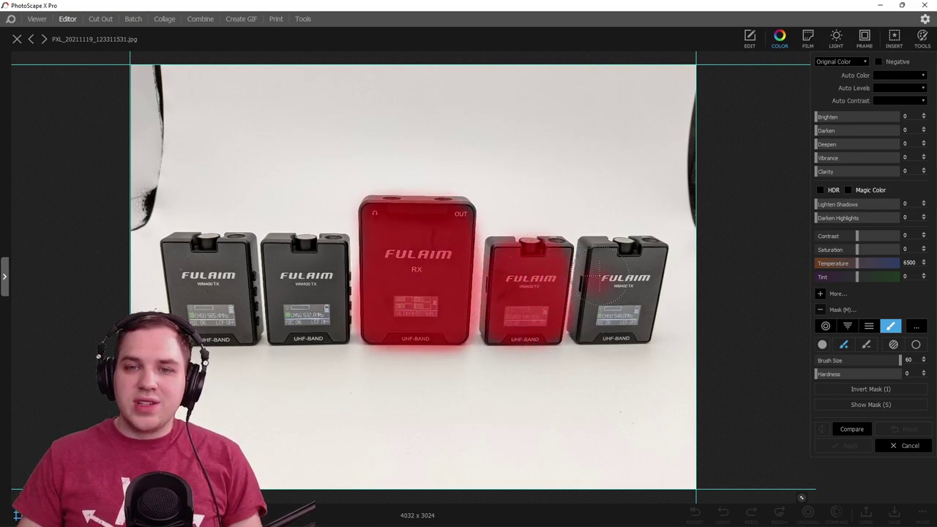
{"action": "mouse_move", "coordinate": [601, 277]}
{"action": "left_mouse_down"}
{"action": "mouse_move", "coordinate": [595, 249]}
{"action": "mouse_move", "coordinate": [635, 253]}
{"action": "mouse_move", "coordinate": [646, 266]}
{"action": "mouse_move", "coordinate": [641, 312]}
{"action": "mouse_move", "coordinate": [610, 323]}
{"action": "mouse_move", "coordinate": [596, 290]}
{"action": "mouse_move", "coordinate": [623, 314]}
{"action": "left_mouse_up"}
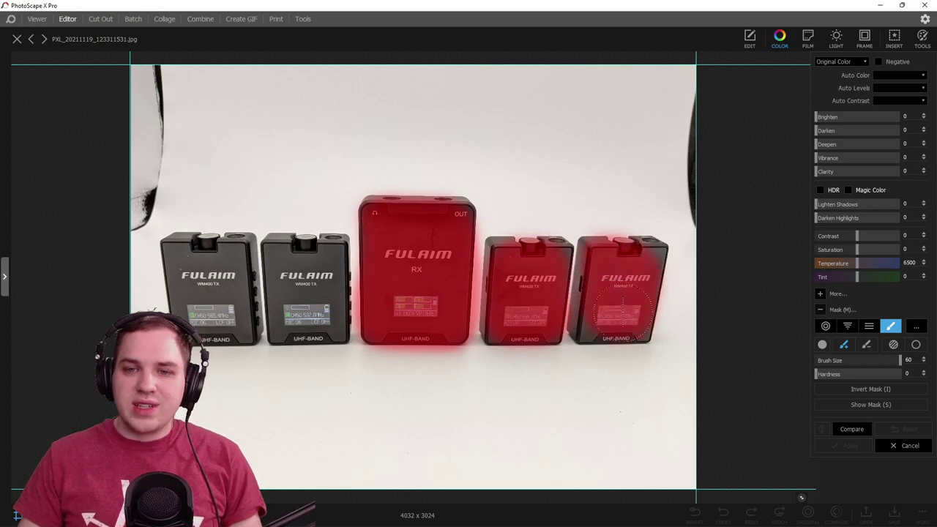
{"action": "mouse_move", "coordinate": [308, 249]}
{"action": "left_mouse_down"}
{"action": "mouse_move", "coordinate": [322, 245]}
{"action": "mouse_move", "coordinate": [308, 315]}
{"action": "mouse_move", "coordinate": [312, 244]}
{"action": "left_mouse_up"}
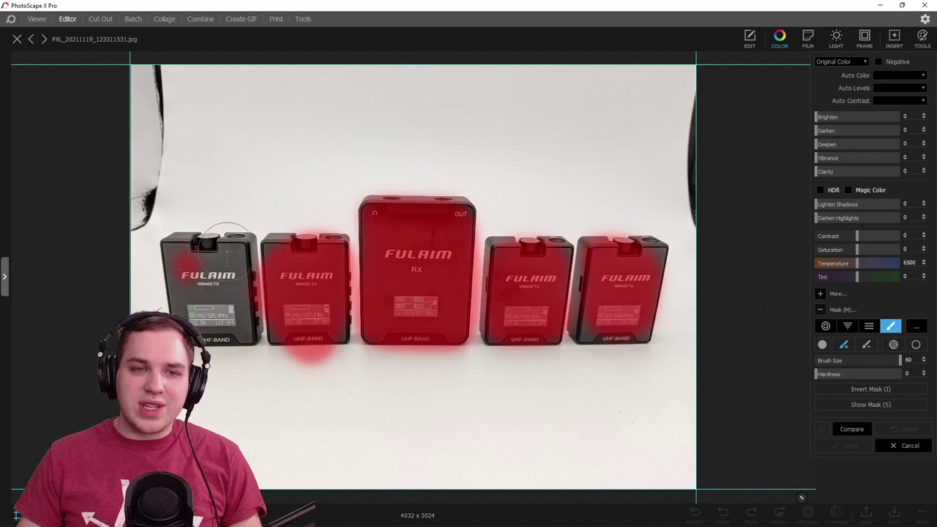
{"action": "mouse_move", "coordinate": [219, 263]}
{"action": "left_mouse_down"}
{"action": "mouse_move", "coordinate": [224, 282]}
{"action": "mouse_move", "coordinate": [192, 345]}
{"action": "mouse_move", "coordinate": [218, 329]}
{"action": "mouse_move", "coordinate": [534, 331]}
{"action": "left_mouse_up"}
Subtract the mask spill from the white background around the five devices.
{"action": "left_click", "coordinate": [867, 345]}
{"action": "mouse_move", "coordinate": [499, 366]}
{"action": "left_mouse_down"}
{"action": "mouse_move", "coordinate": [617, 368]}
{"action": "mouse_move", "coordinate": [717, 348]}
{"action": "left_mouse_up"}
{"action": "mouse_move", "coordinate": [219, 208]}
{"action": "left_mouse_down"}
{"action": "mouse_move", "coordinate": [238, 221]}
{"action": "mouse_move", "coordinate": [148, 225]}
{"action": "left_mouse_up"}
Set Deepen to 75 and extend the mask over the missed parts of the rightmost transmitter.
{"action": "left_click_drag", "start_coordinate": [824, 133], "coordinate": [880, 148]}
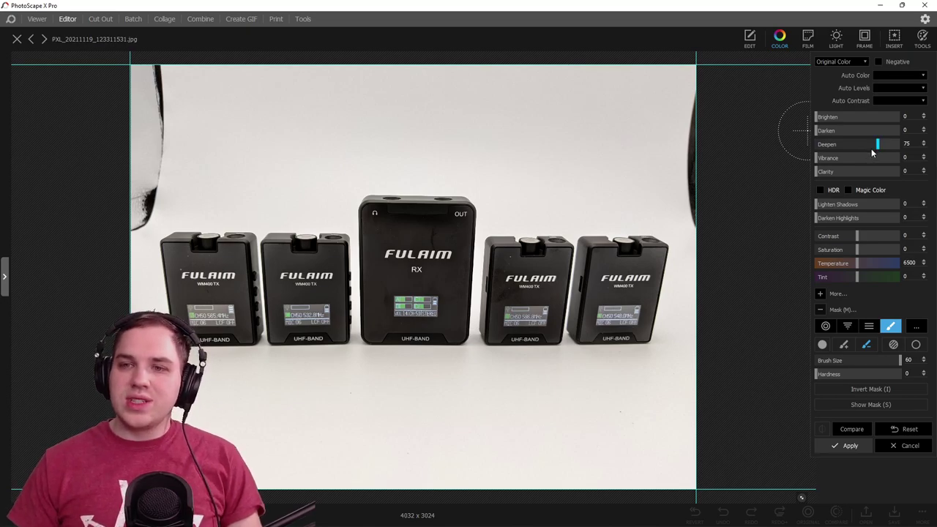
{"action": "left_click", "coordinate": [845, 344]}
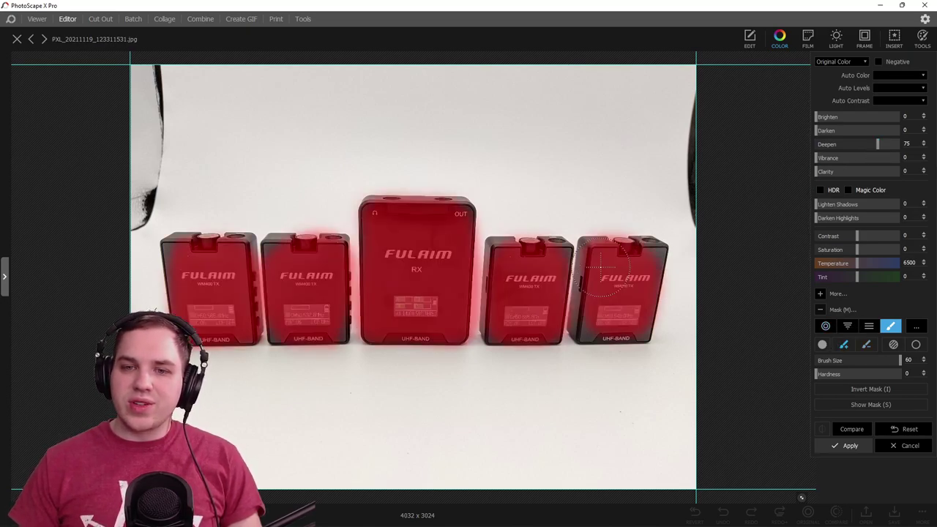
{"action": "mouse_move", "coordinate": [649, 260]}
{"action": "left_mouse_down"}
{"action": "mouse_move", "coordinate": [644, 319]}
{"action": "mouse_move", "coordinate": [630, 325]}
{"action": "mouse_move", "coordinate": [575, 321]}
{"action": "mouse_move", "coordinate": [583, 286]}
{"action": "left_mouse_up"}
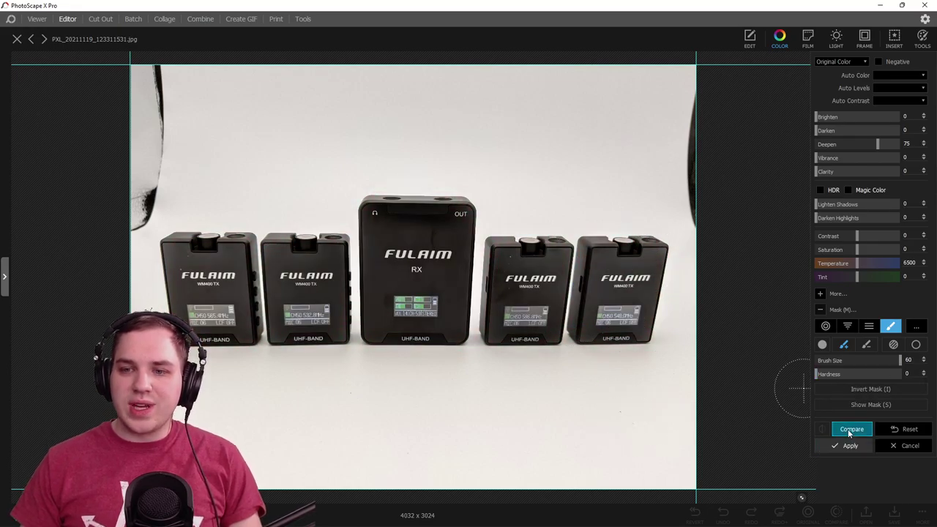
Compare the edit with the original, and subtract the mask from the receiver's upper front strip with brush size 39.
{"action": "left_click", "coordinate": [851, 430]}
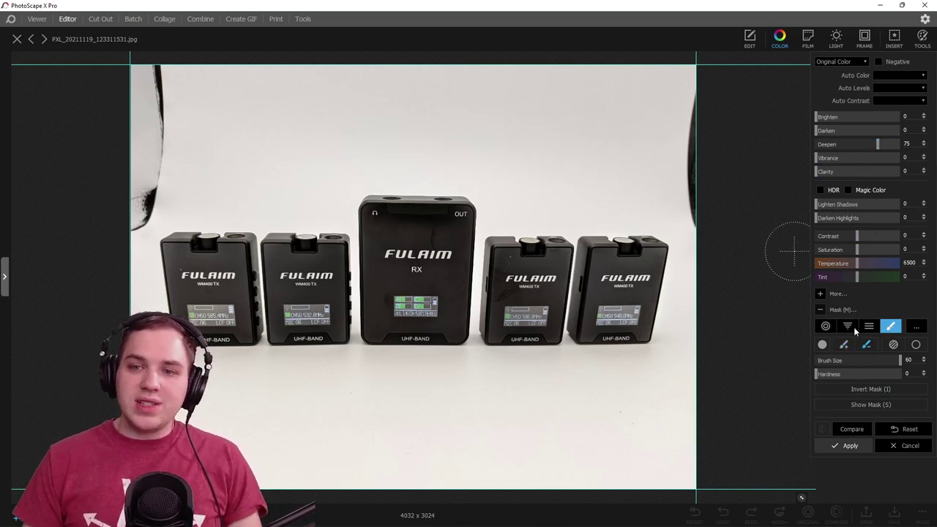
{"action": "left_click", "coordinate": [871, 361]}
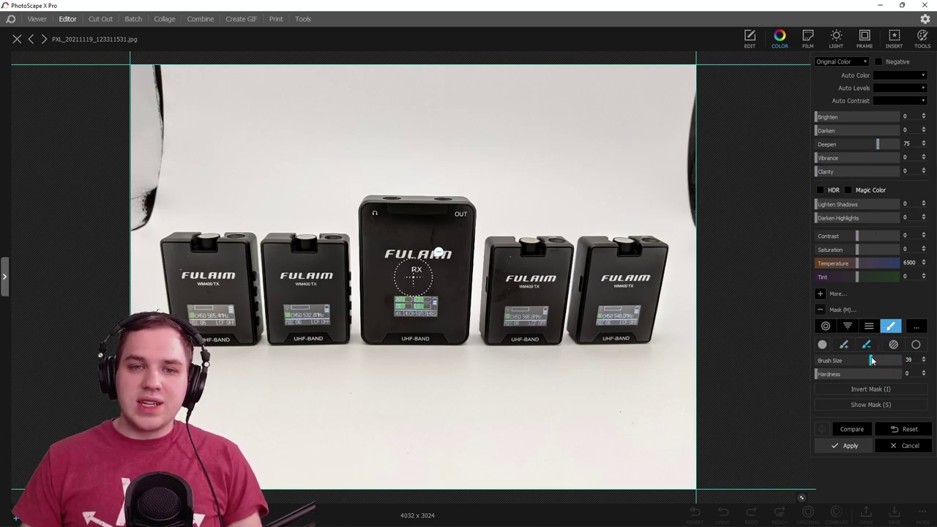
{"action": "left_click", "coordinate": [399, 208]}
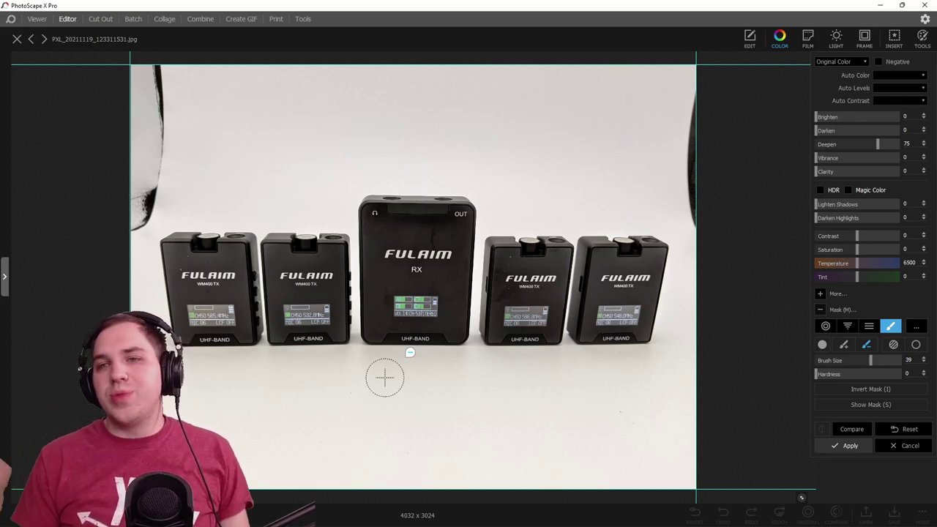
Stop the screen recording in OBS Studio.
{"action": "mouse_move", "coordinate": [831, 520]}
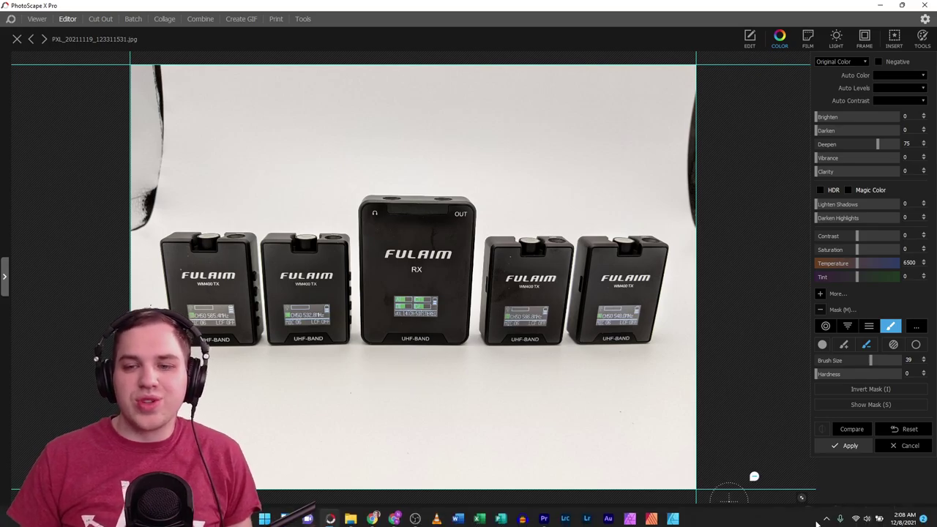
{"action": "left_click", "coordinate": [826, 517]}
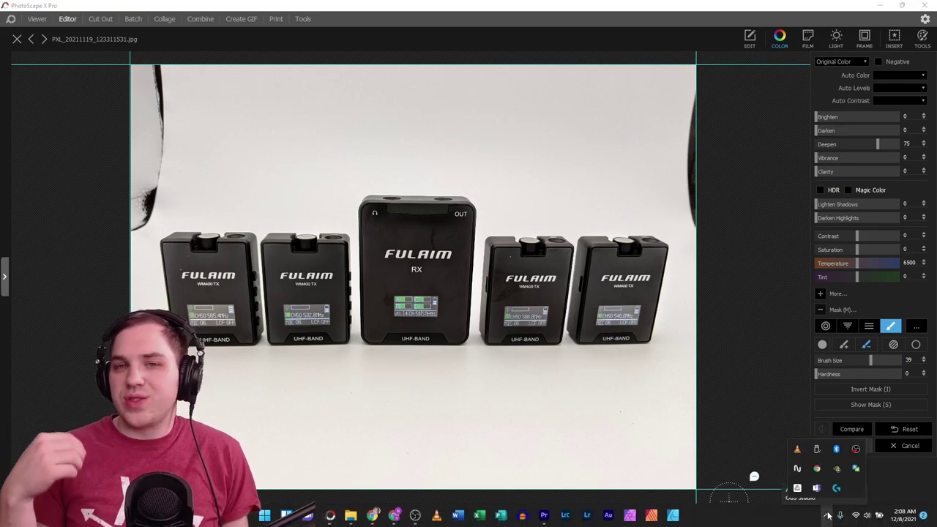
{"action": "right_click", "coordinate": [856, 449]}
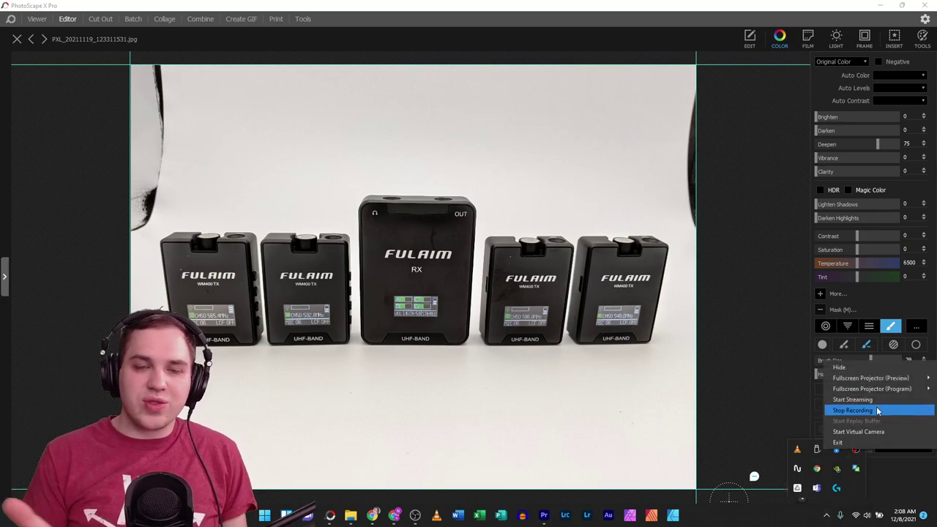
{"action": "left_click", "coordinate": [878, 411]}
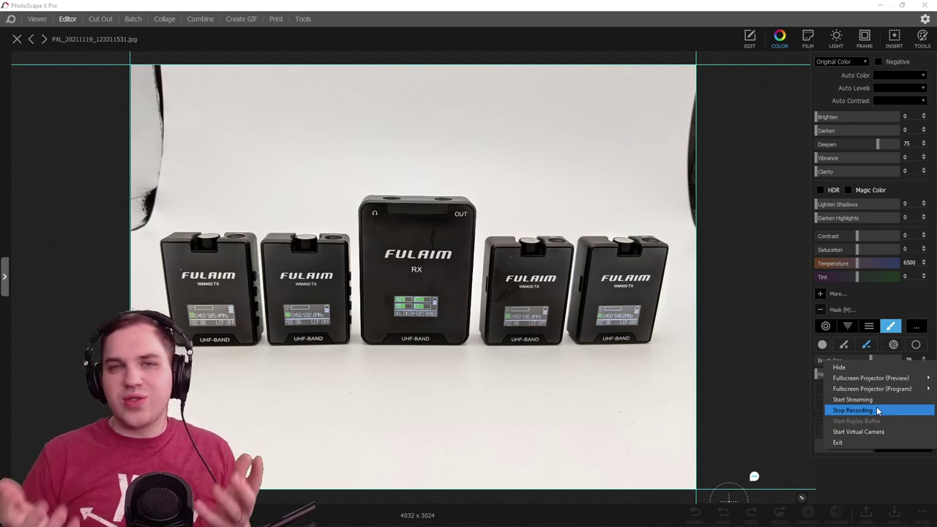